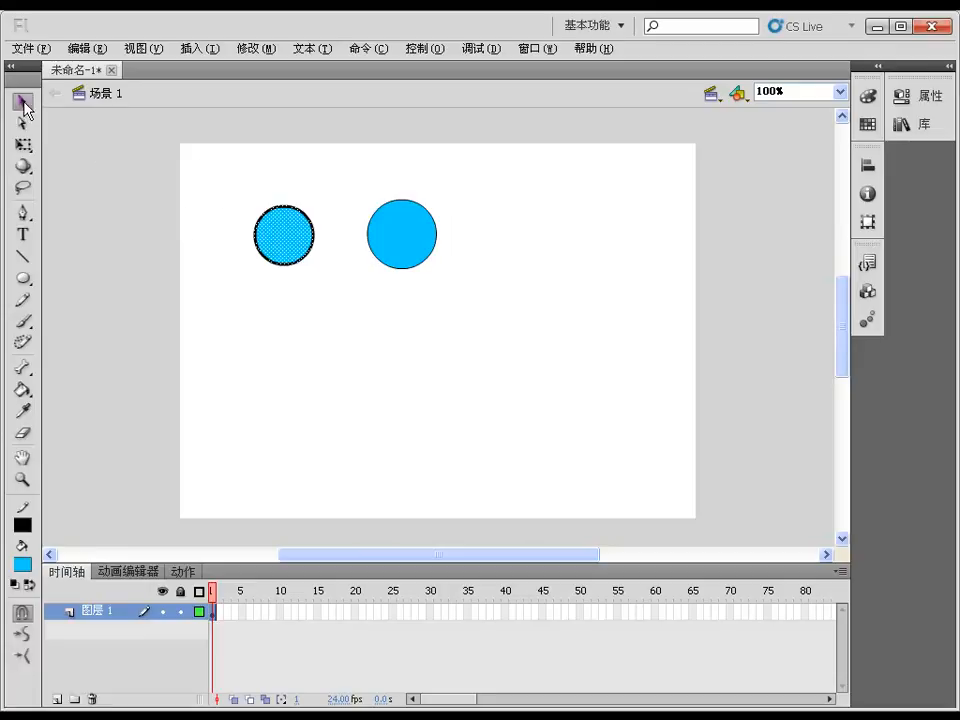
Cut the upper-left and lower-right quarters off the left circle and move its remaining fill to the right of the second circle
left_click(197, 270)
left_click_drag(197, 176, 244, 209)
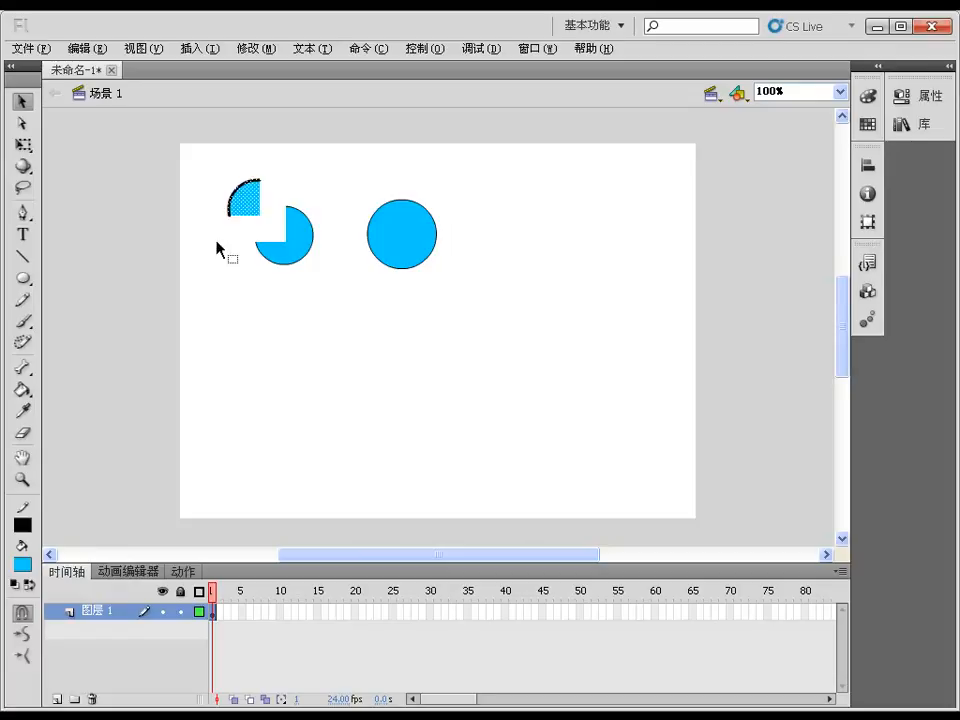
left_click_drag(296, 330, 321, 279)
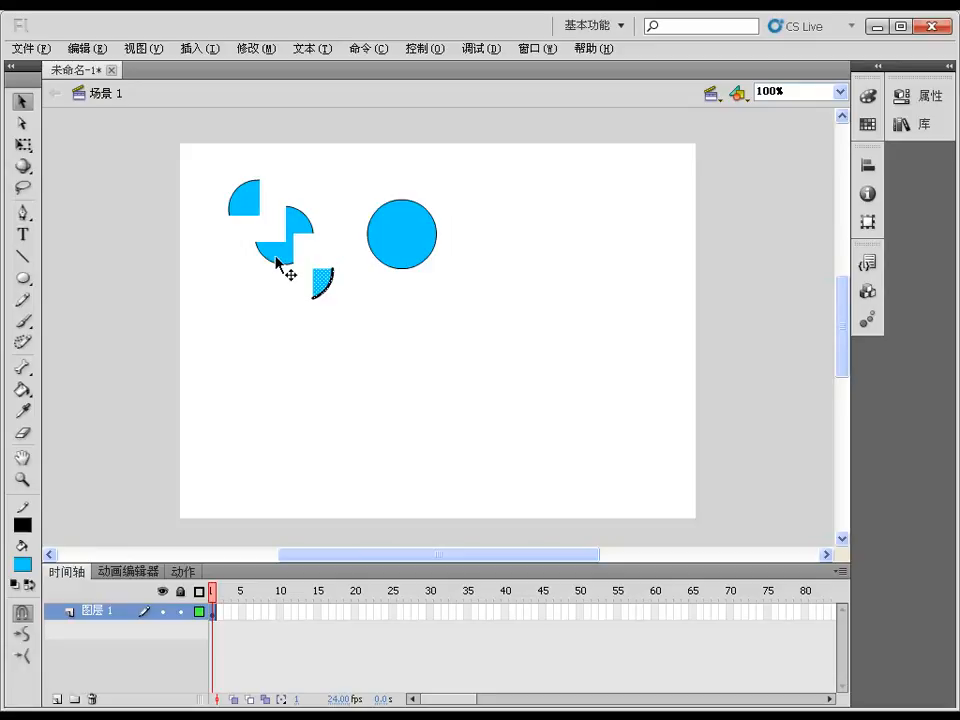
mouse_move(274, 261)
left_mouse_down()
mouse_move(229, 306)
mouse_move(446, 347)
mouse_move(525, 296)
left_mouse_up()
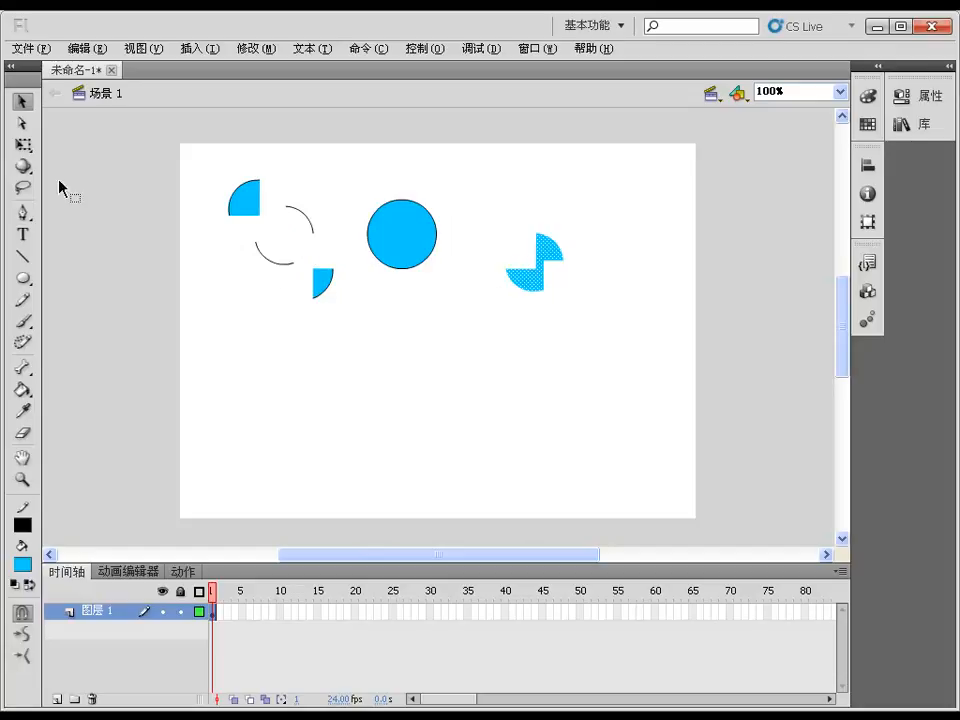
Delete the leftover quarter pieces and outline arcs of the cut circle
left_click(253, 207)
left_click_drag(201, 167, 342, 352)
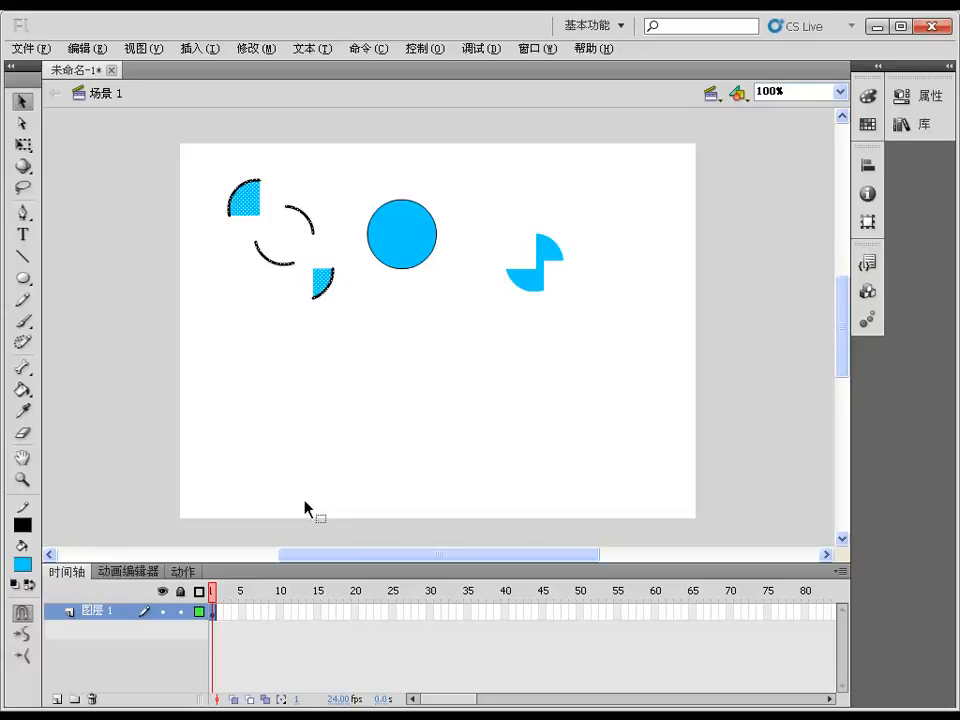
key("Delete")
Convert the remaining two-blade blue fill into a movie clip symbol named 元件 1
left_click(527, 270)
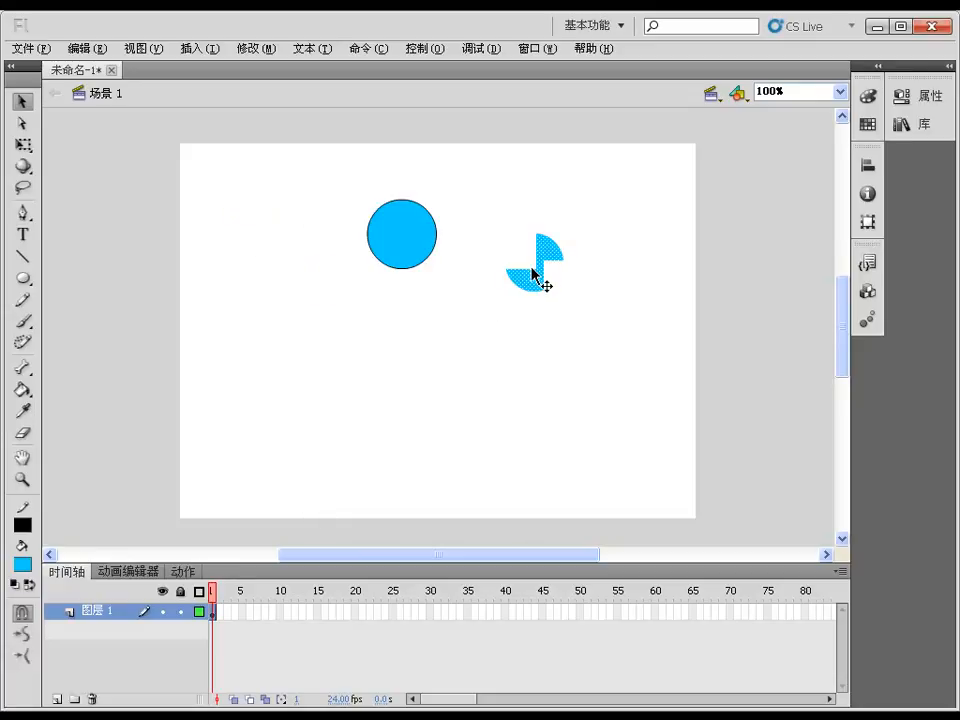
key("F8")
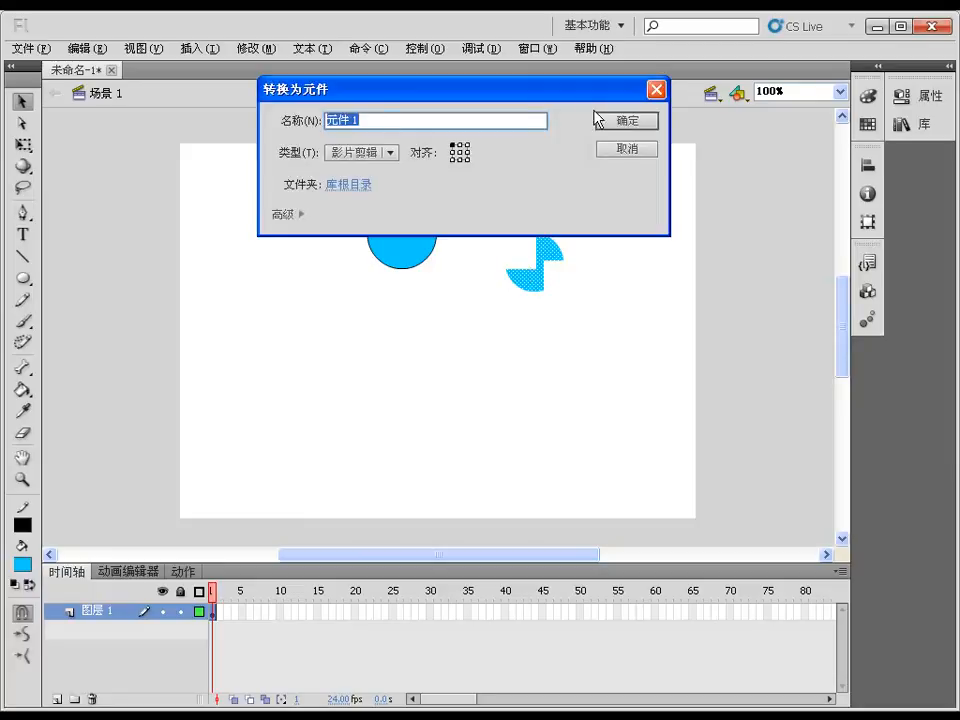
left_click(615, 122)
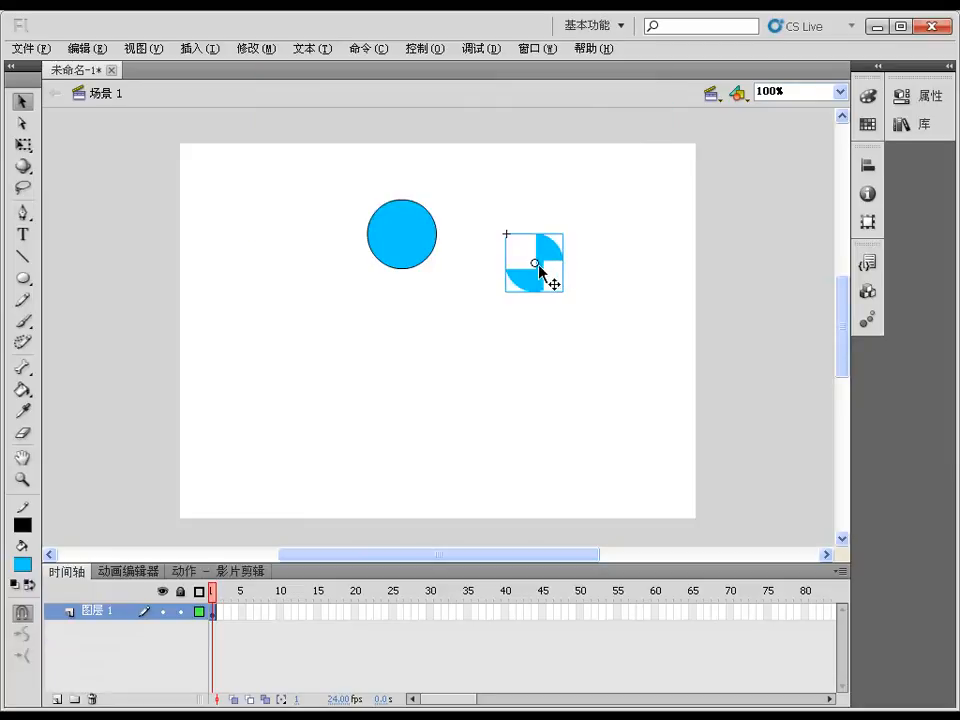
left_click_drag(595, 198, 543, 257)
left_click_drag(624, 201, 540, 249)
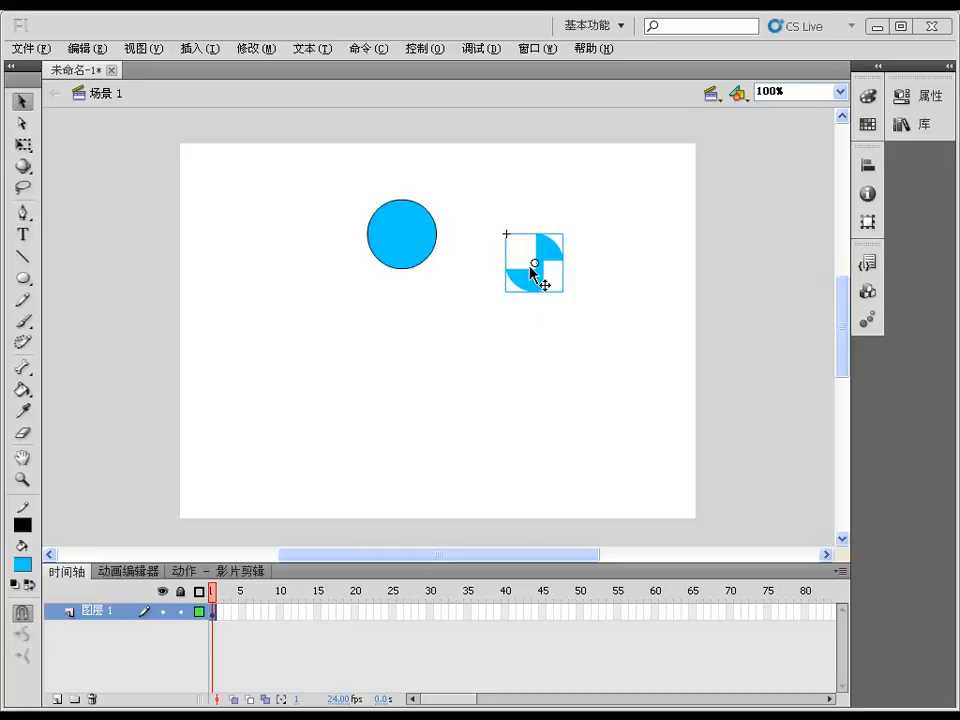
Delete the whole circle and move the two-blade symbol into its place on the stage
left_click_drag(295, 172, 451, 306)
key("Delete")
left_click_drag(540, 284, 392, 286)
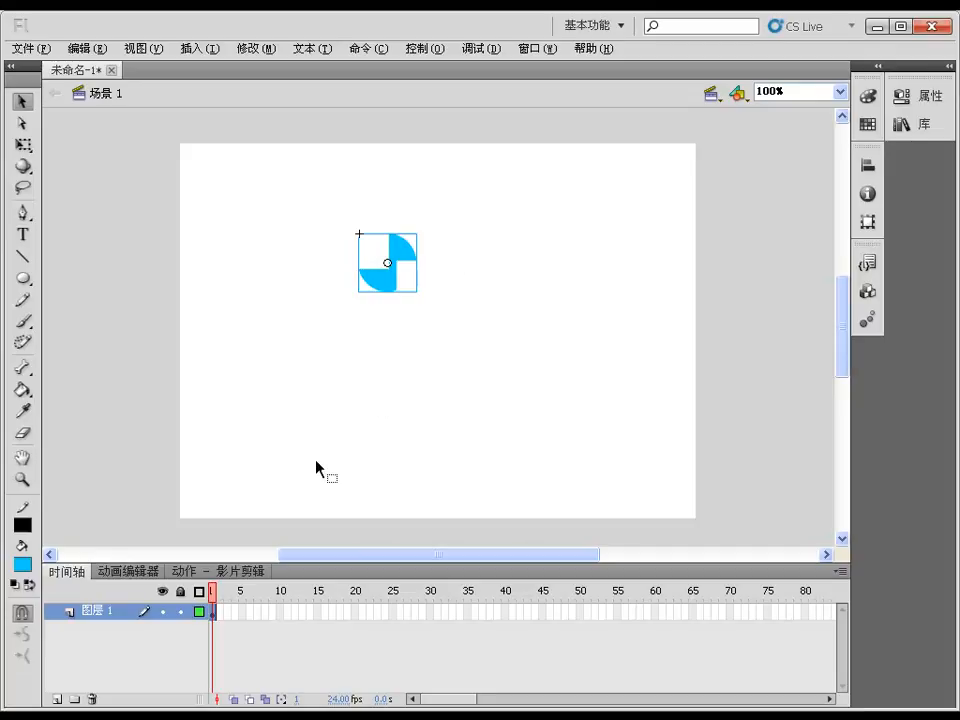
Insert a keyframe at frame 5 and rotate the two-blade symbol about 45 degrees clockwise
right_click(243, 610)
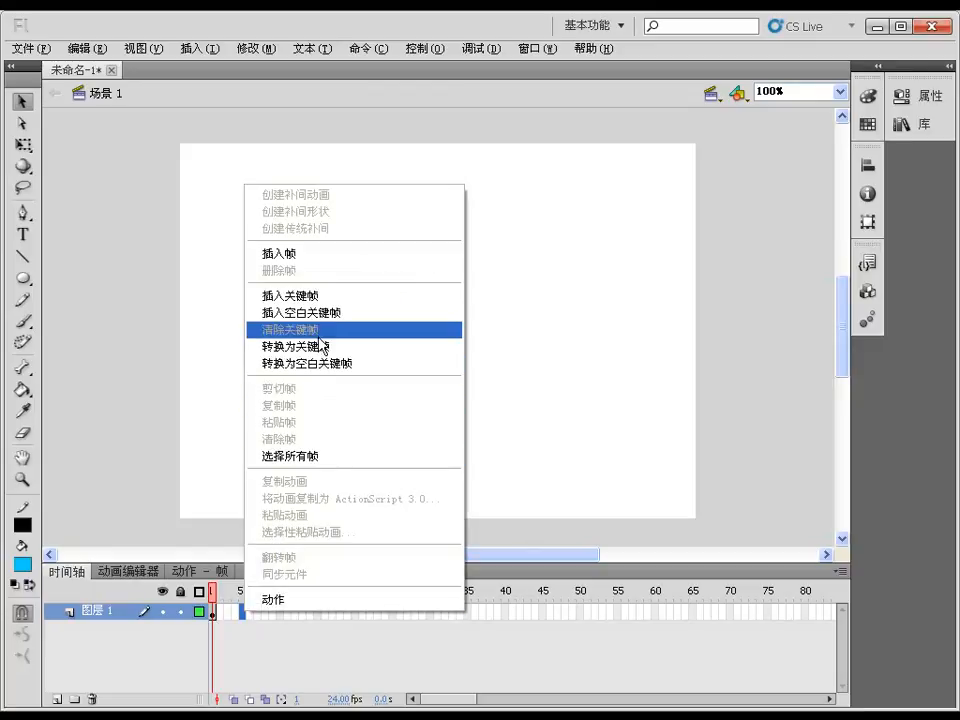
left_click(300, 295)
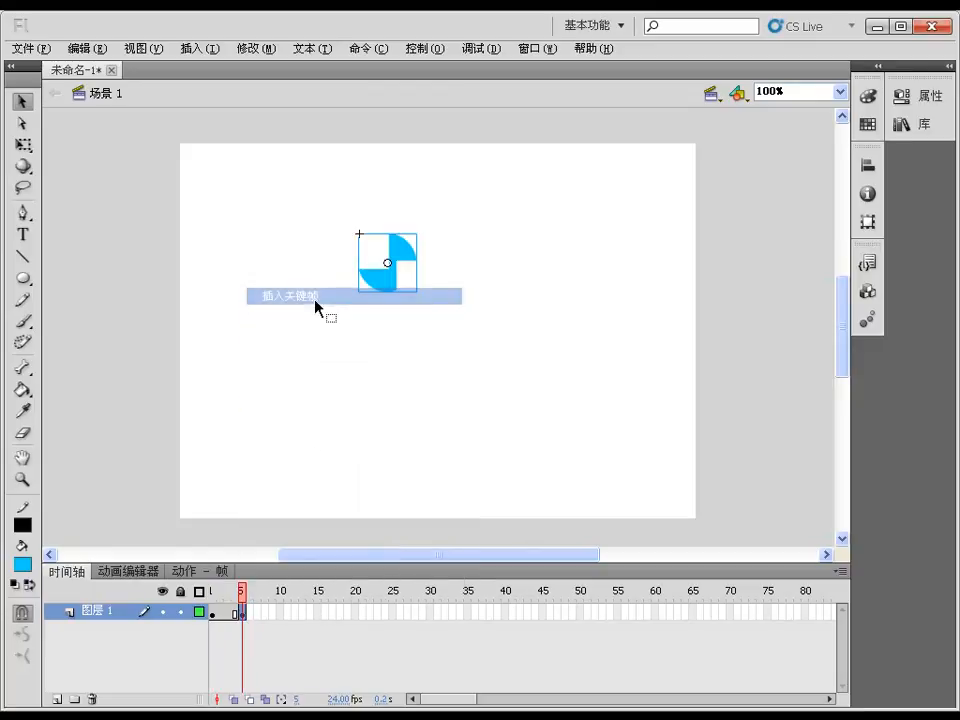
left_click(22, 145)
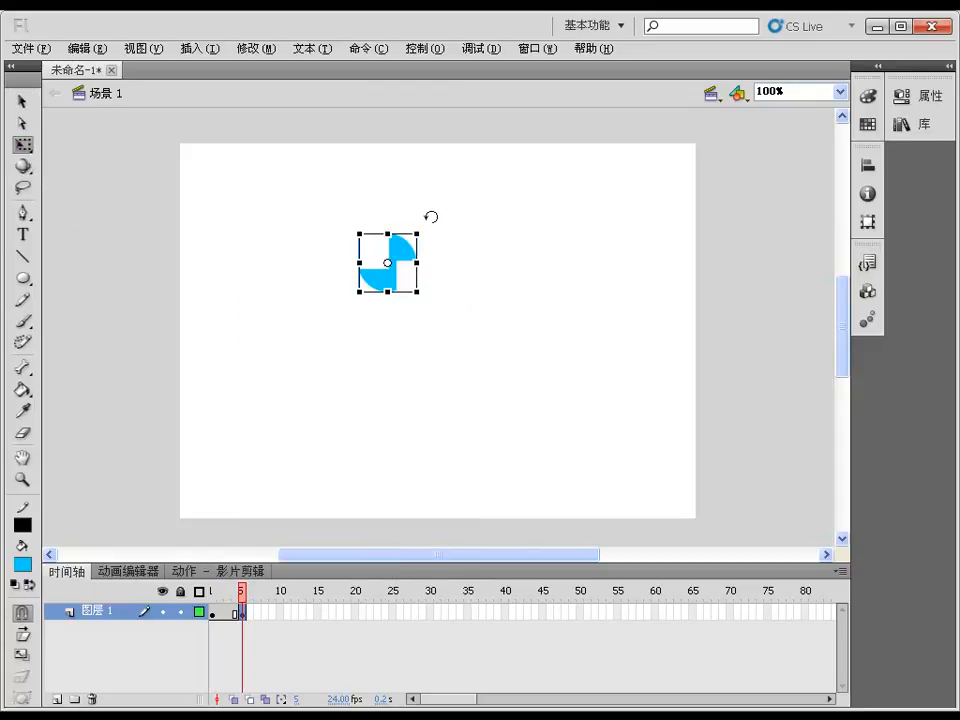
left_click_drag(431, 217, 448, 262)
Insert a keyframe at frame 10 and rotate the symbol further clockwise there
left_click(280, 612)
right_click(280, 612)
left_click(330, 300)
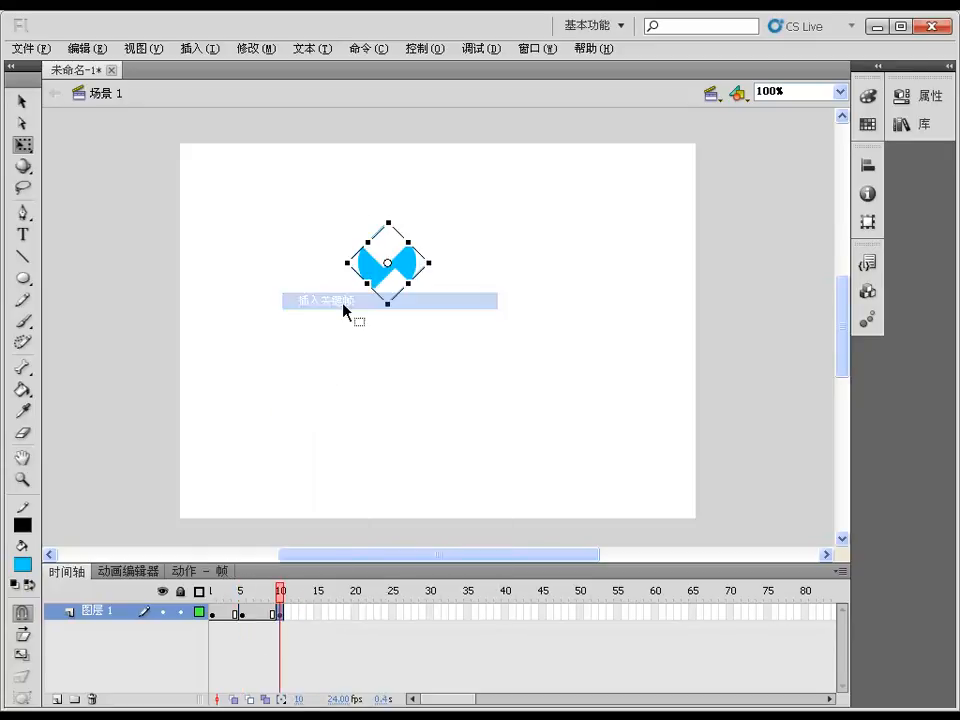
left_click_drag(450, 257, 433, 292)
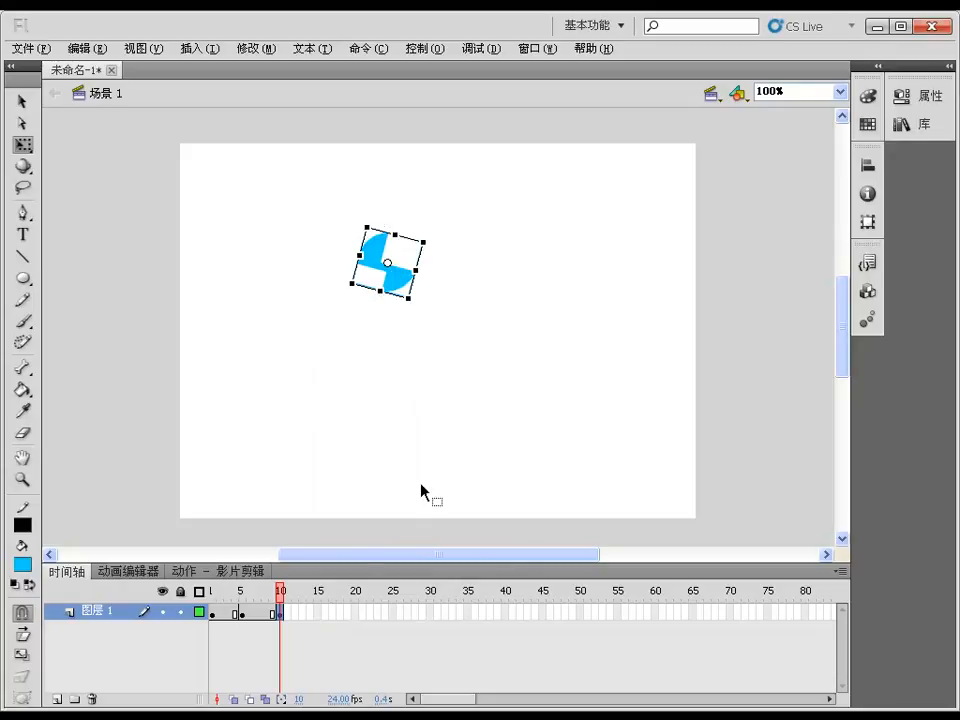
Insert a keyframe at frame 15 and continue the symbol's clockwise rotation there
right_click(316, 614)
left_click(377, 298)
left_click_drag(426, 300, 385, 330)
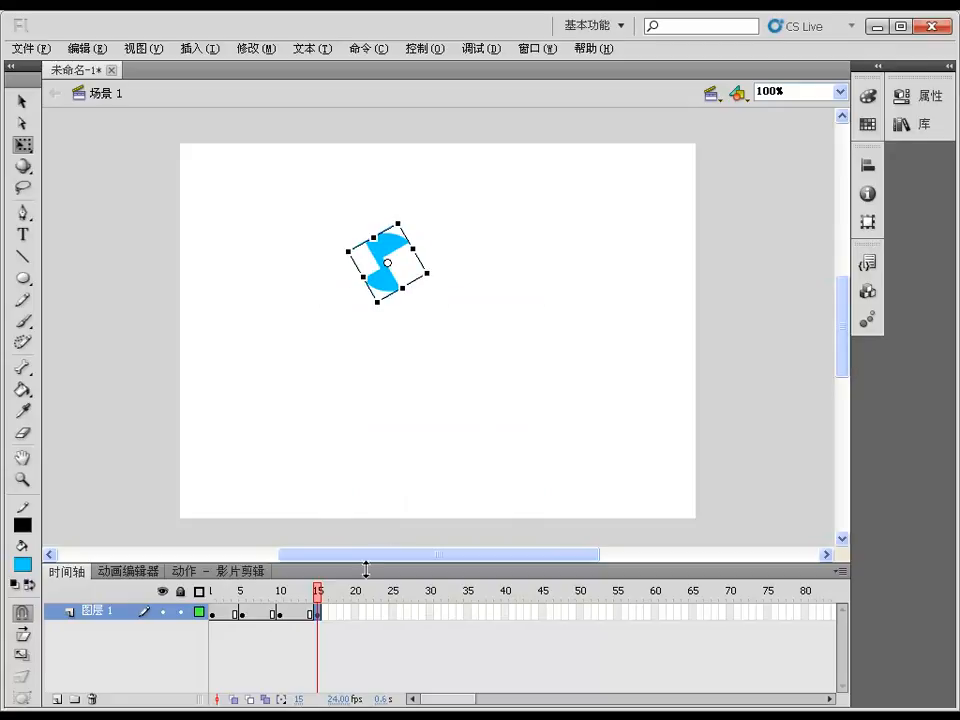
Insert a keyframe at frame 20, rotate the symbol further clockwise and deselect it
left_click(356, 613)
right_click(356, 613)
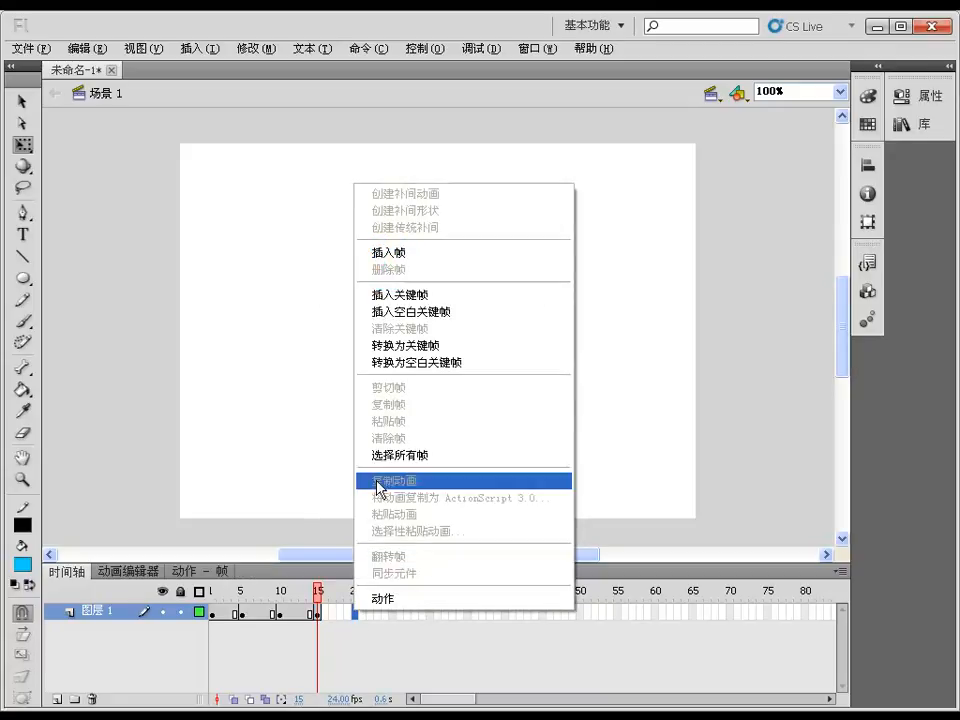
left_click(376, 292)
left_click_drag(437, 259, 416, 306)
left_click(437, 387)
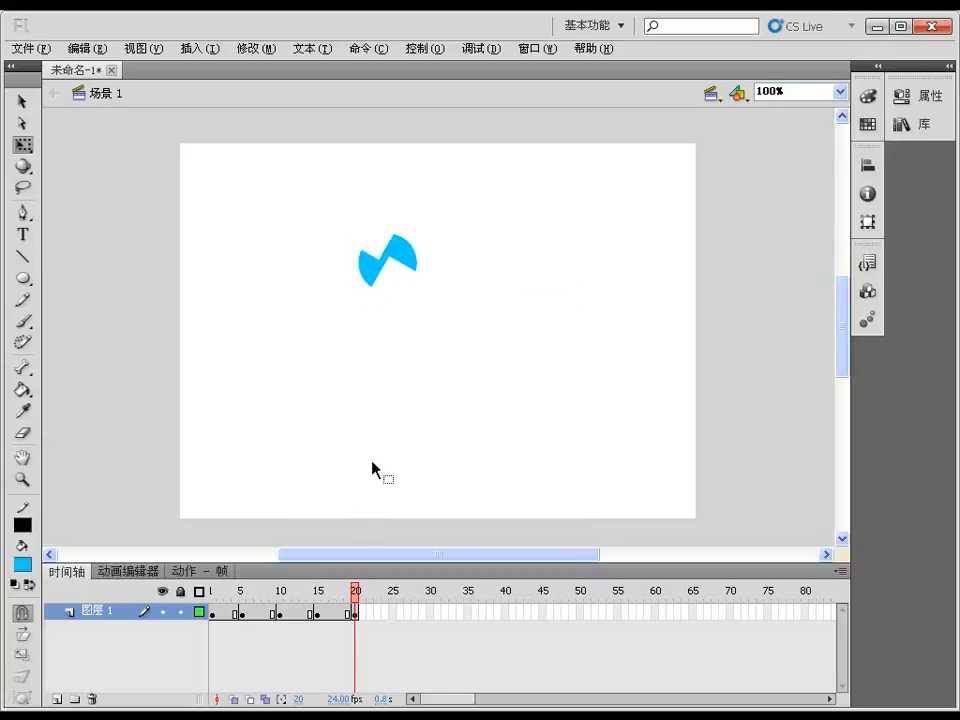
Create classic tweens between all keyframes from frame 1 to 20 and test the movie
mouse_move(355, 592)
left_mouse_down()
mouse_move(200, 588)
mouse_move(340, 592)
left_mouse_up()
left_click_drag(213, 614, 335, 618)
right_click(301, 607)
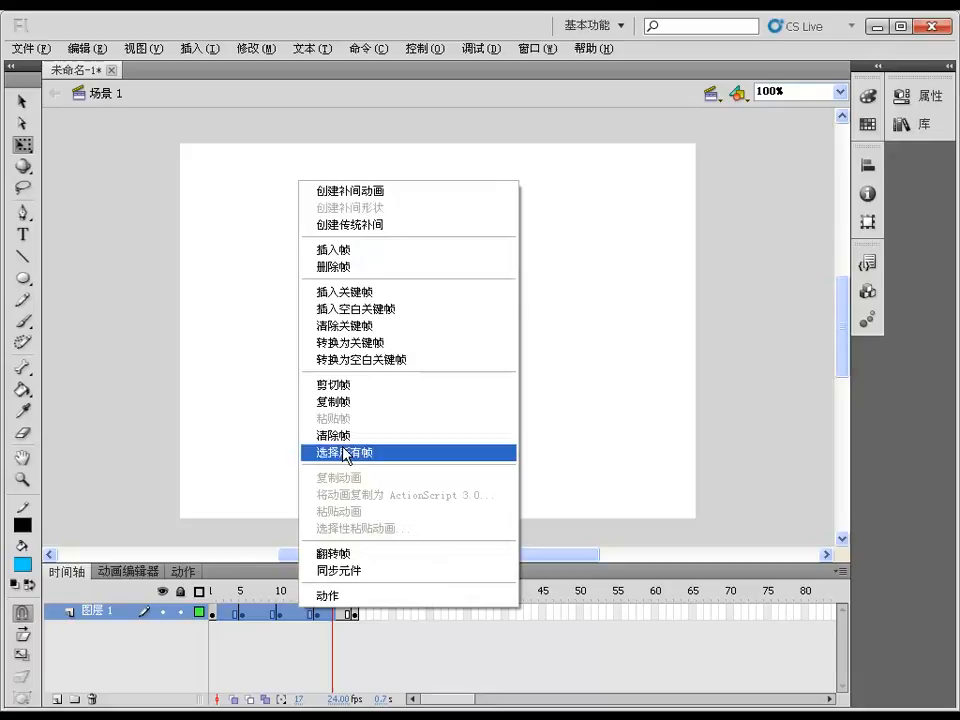
left_click(355, 229)
key("ctrl+Return")
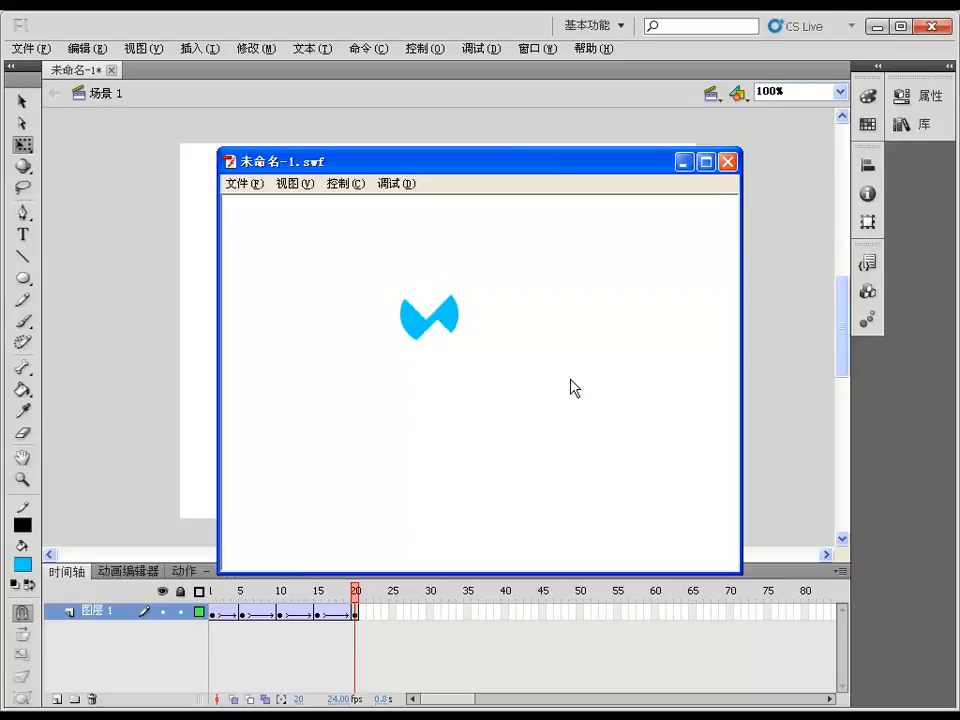
key("ctrl+w")
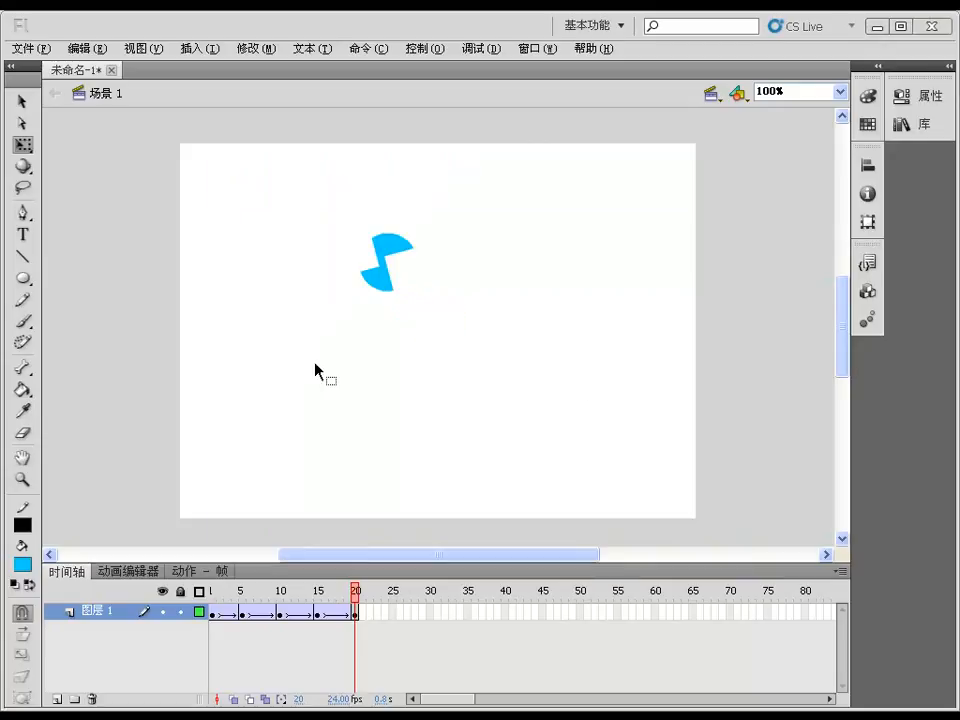
Break apart the symbol instance in frame 20 into a plain shape
left_click(386, 290)
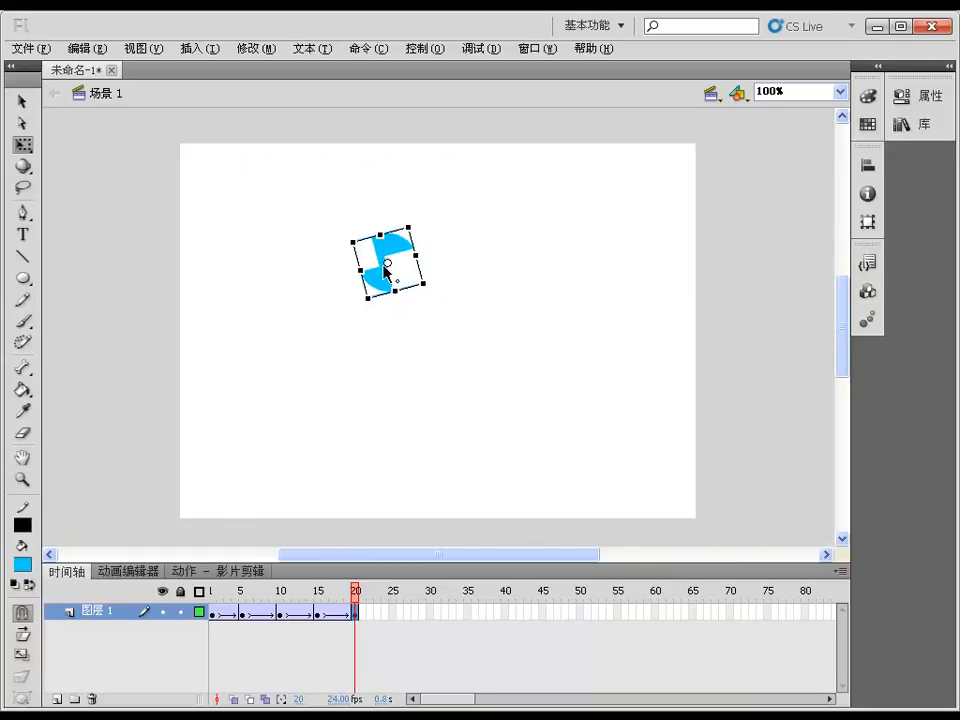
left_click(306, 209)
left_click(385, 275)
key("ctrl+b")
left_click(310, 295)
left_click(388, 274)
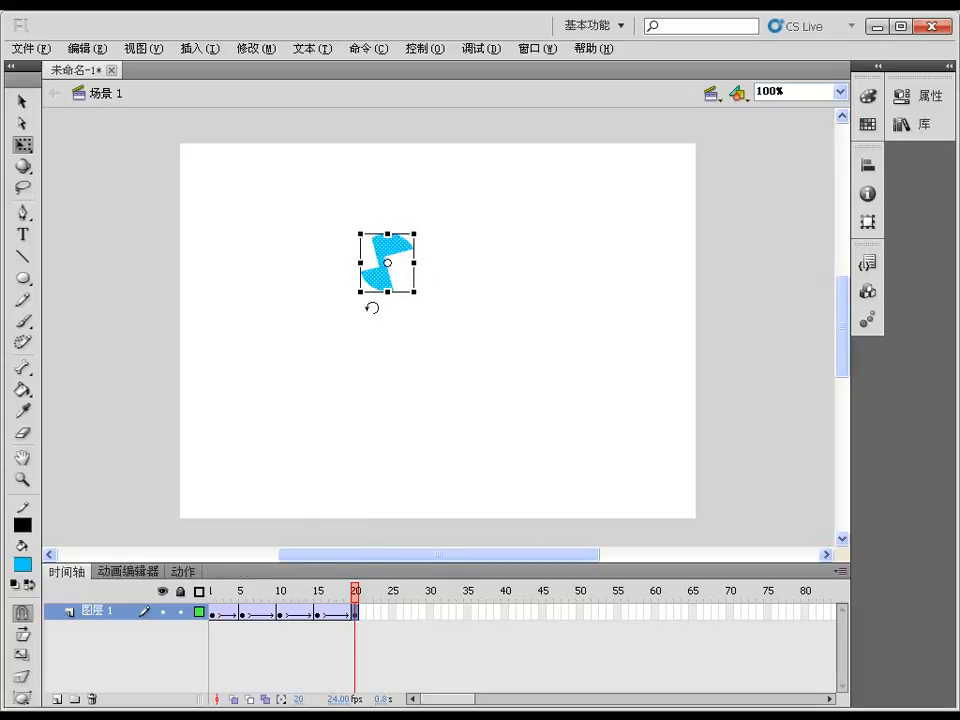
Break apart the symbol instances in the keyframes at frames 15 and 10
left_click(316, 614)
left_click(388, 283)
left_click(274, 396)
left_click(280, 614)
left_click(281, 614)
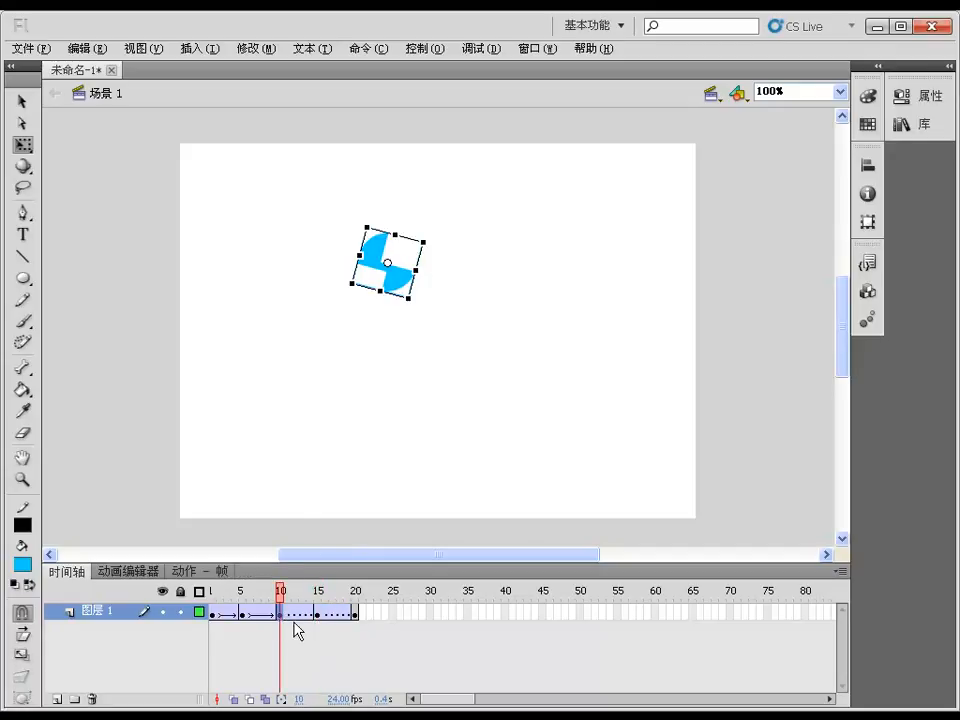
key("ctrl+b")
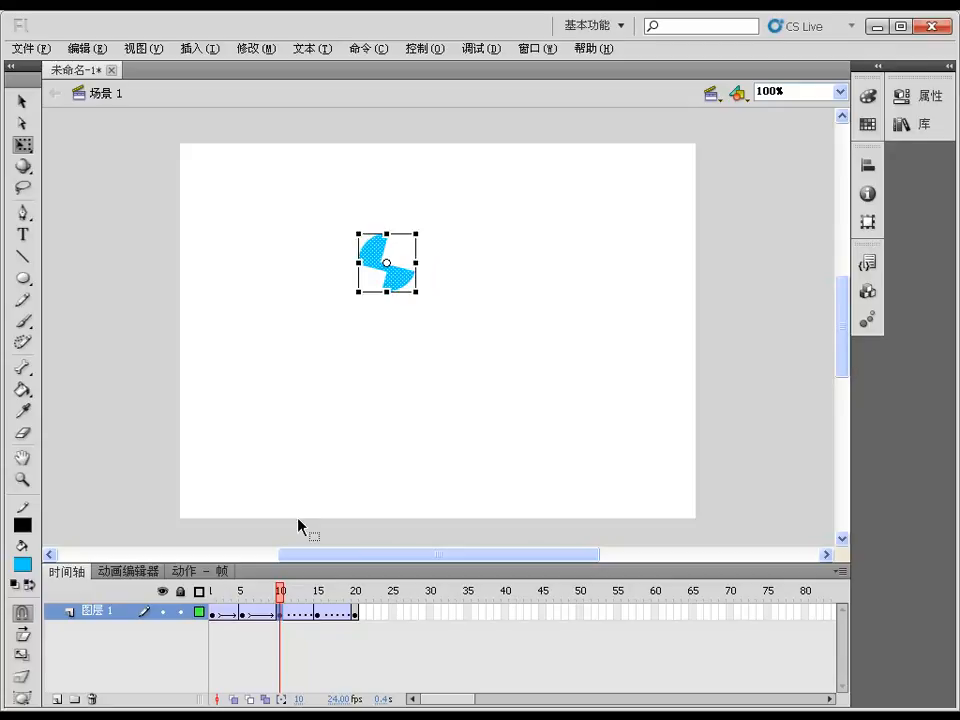
Break apart the symbol instance in frame 1 into a plain shape
left_click(241, 613)
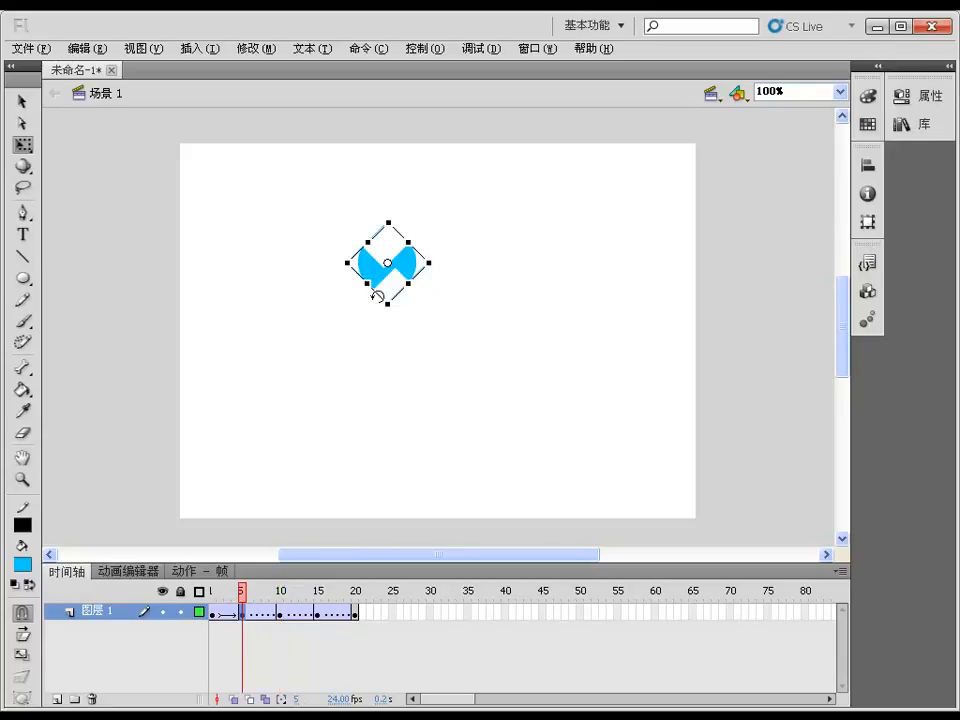
left_click(437, 300)
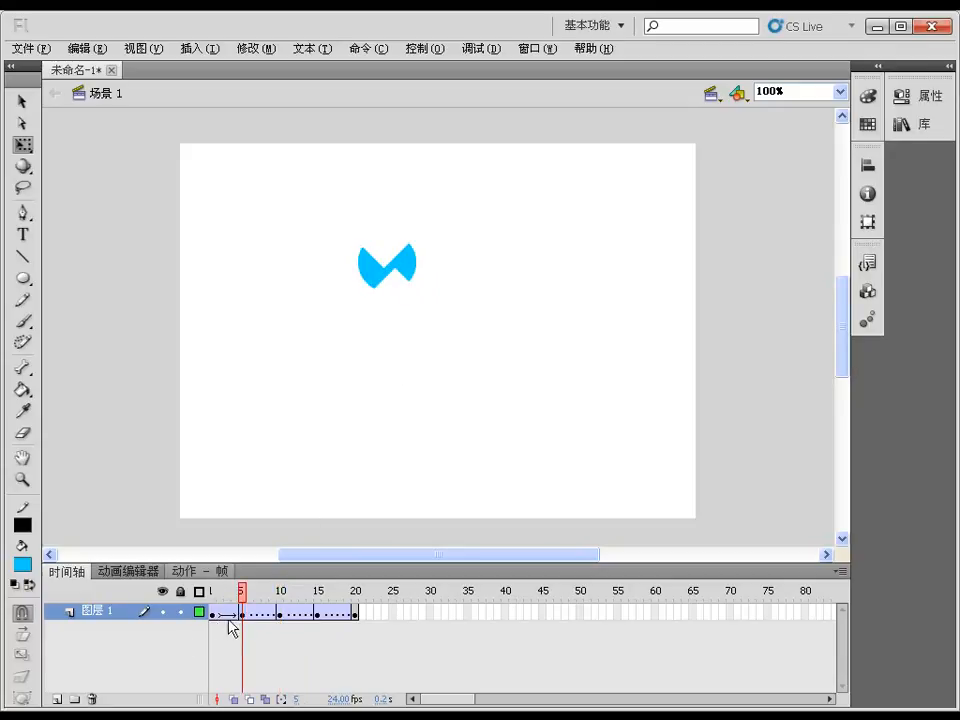
left_click(223, 597)
left_click_drag(225, 603, 240, 580)
left_click(213, 612)
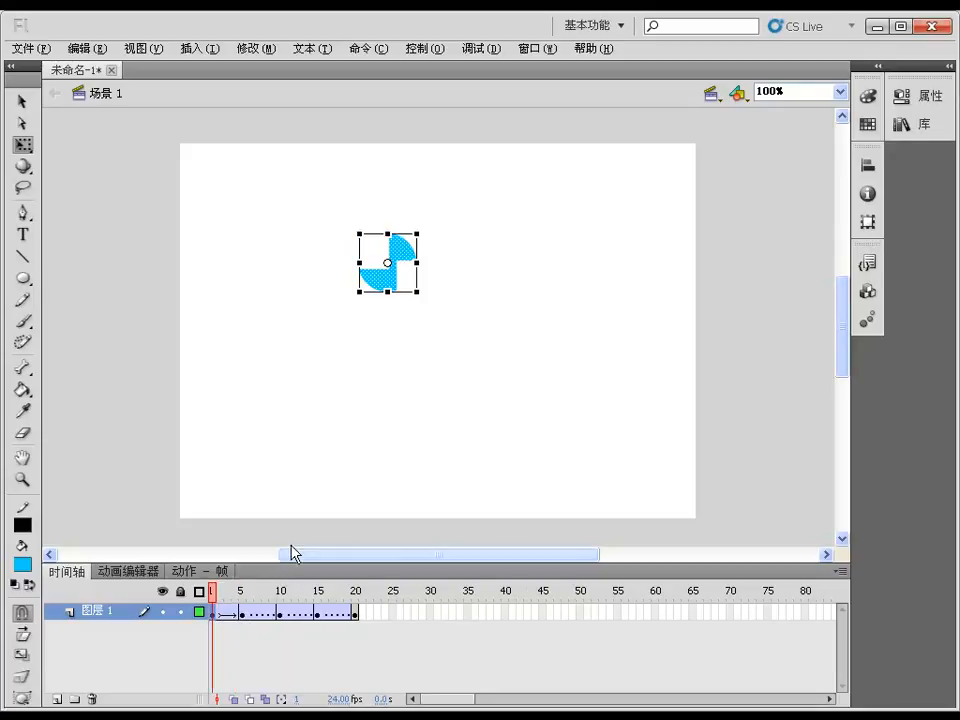
left_click(400, 285)
left_click(390, 280)
left_click(255, 422)
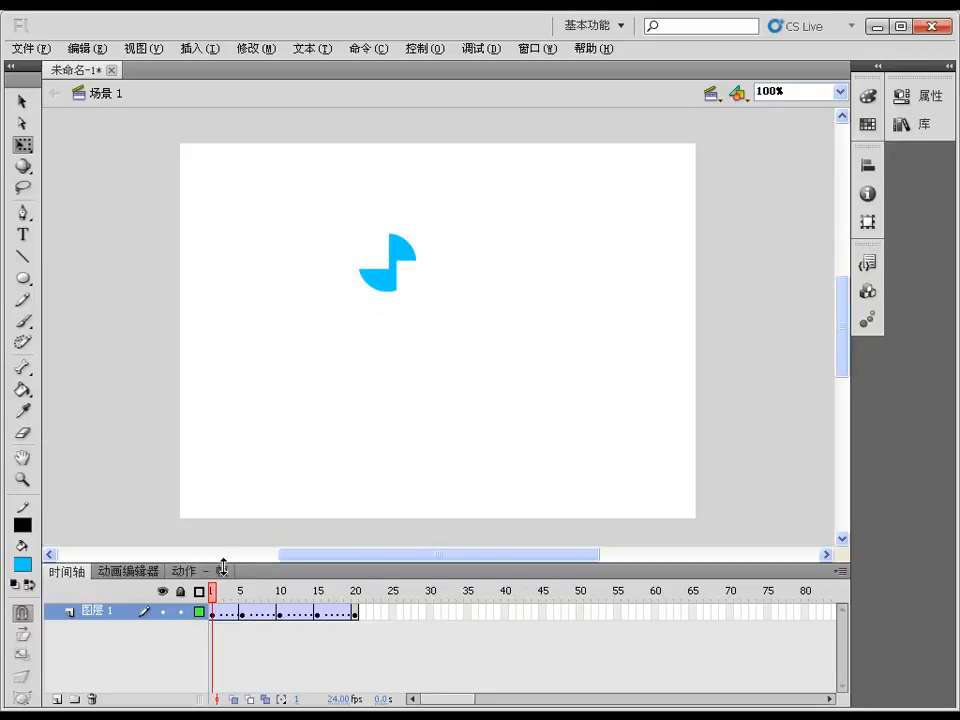
Play the animation from frame 1 on the timeline and test the movie to check the motion
left_click_drag(214, 594, 377, 583)
left_click(213, 590)
key("Return")
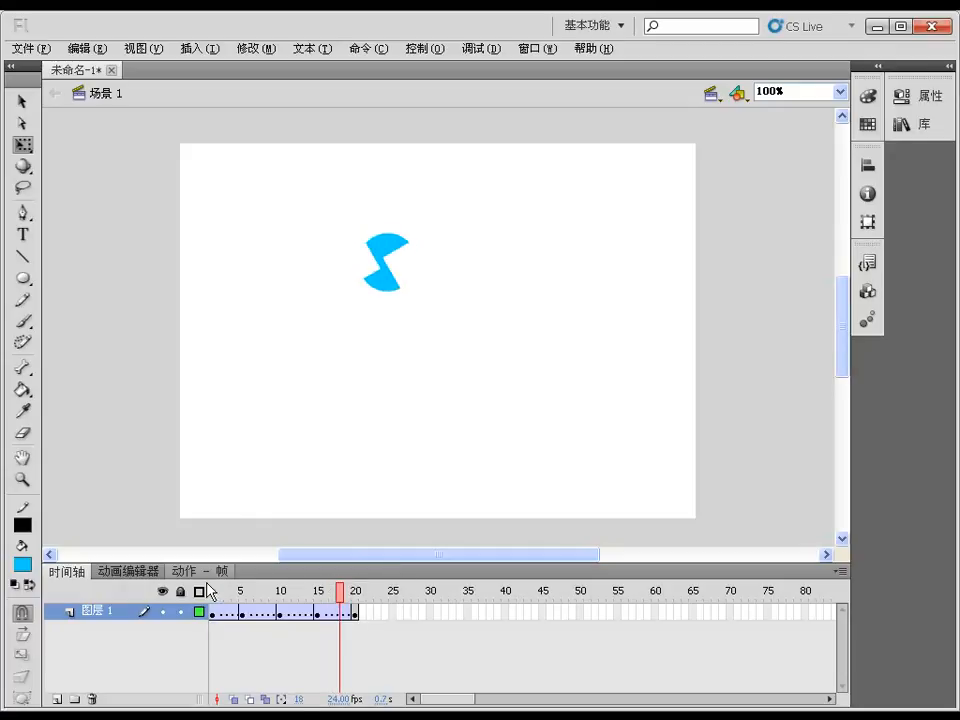
key("ctrl+Return")
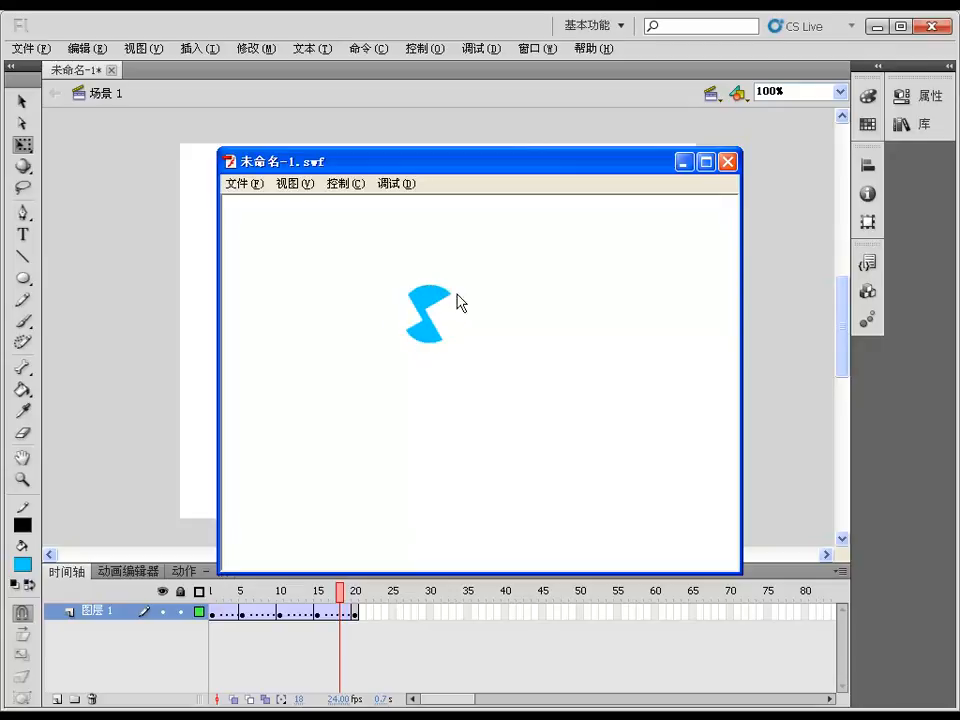
left_click(729, 161)
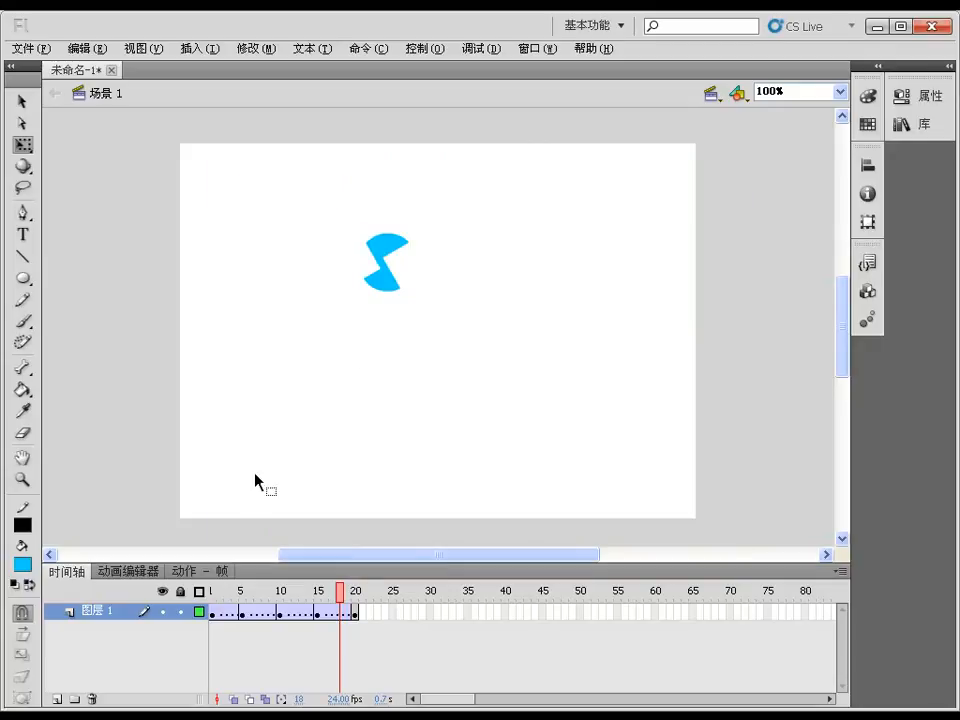
Break apart the symbol instance in the keyframe at frame 5
left_click_drag(225, 615, 322, 615)
left_click(341, 614)
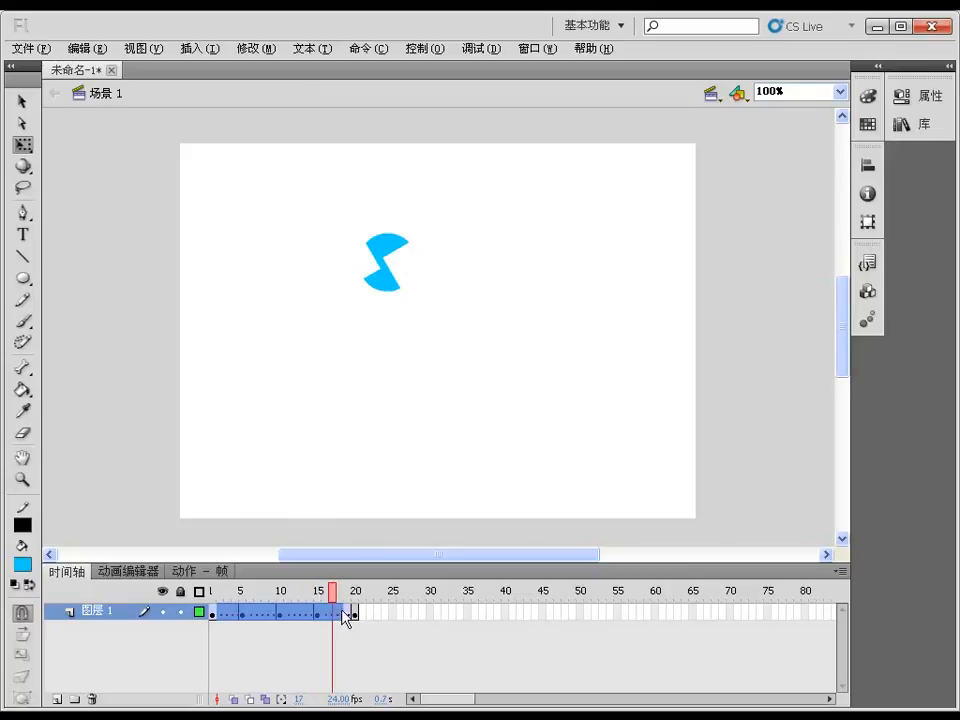
left_click(242, 614)
left_click(375, 272)
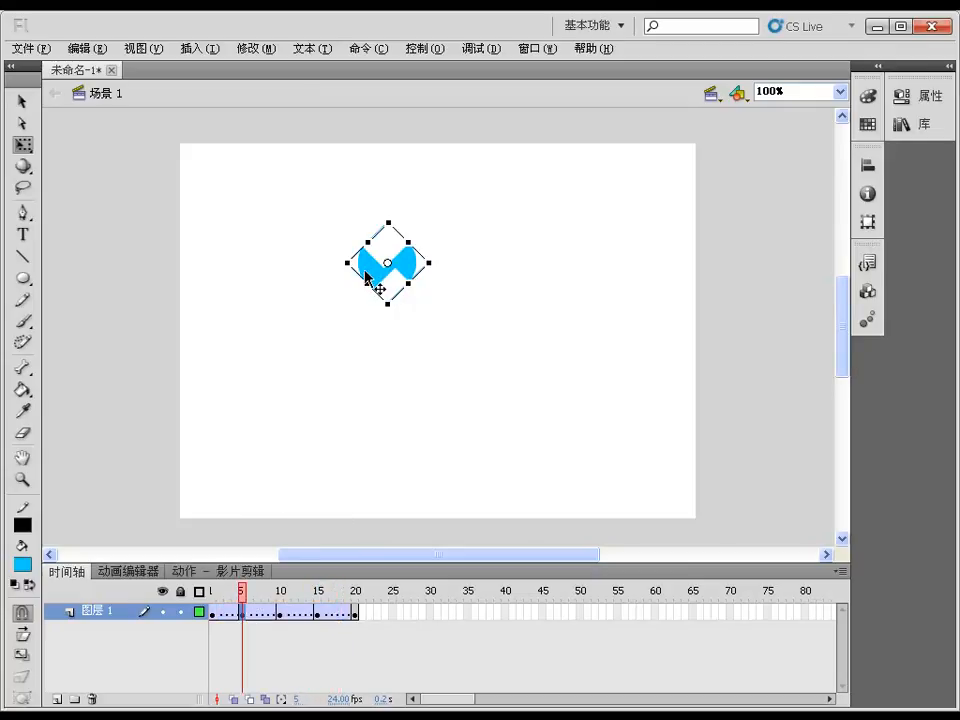
key("ctrl+b")
Select all the frames from 1 to 20 on the layer and create shape tweens between the keyframes
left_click(355, 614)
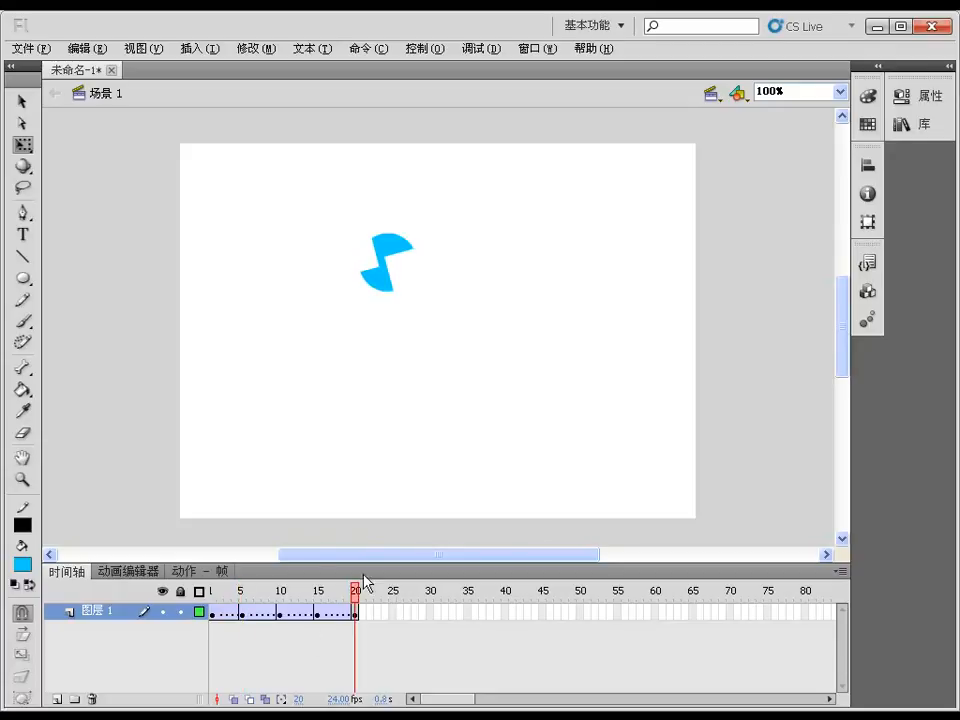
left_click_drag(355, 617, 214, 617)
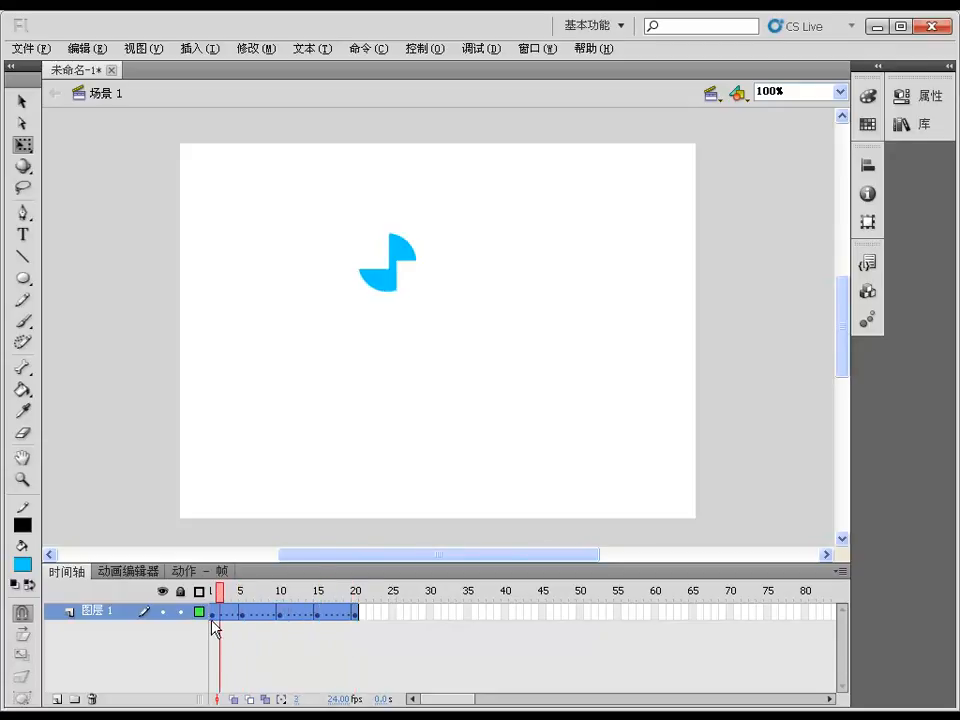
right_click(257, 618)
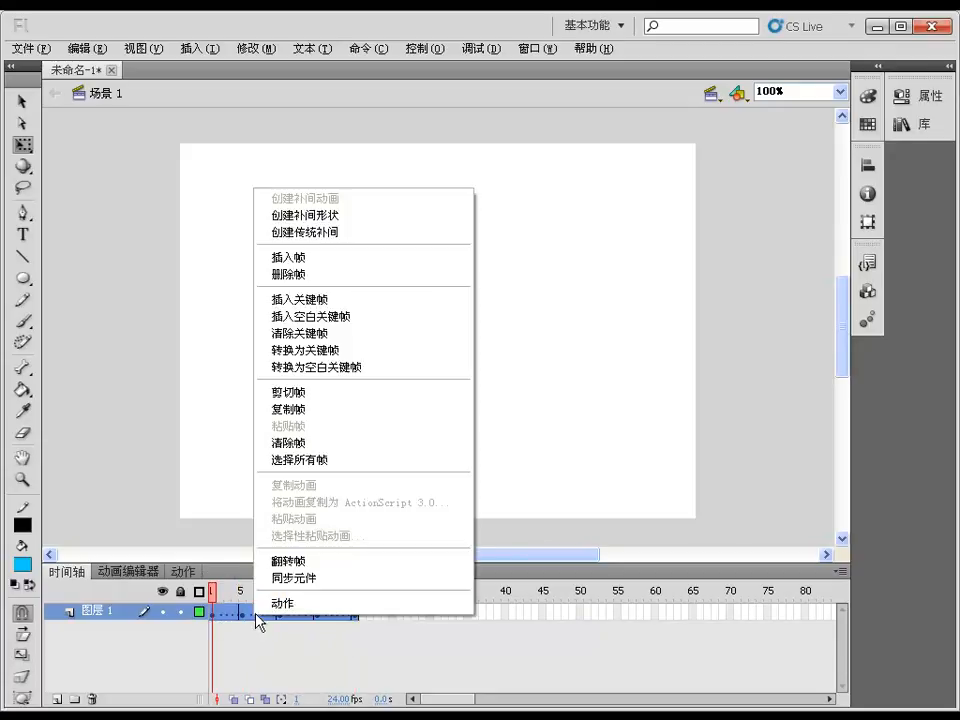
left_click(312, 215)
left_click(285, 259)
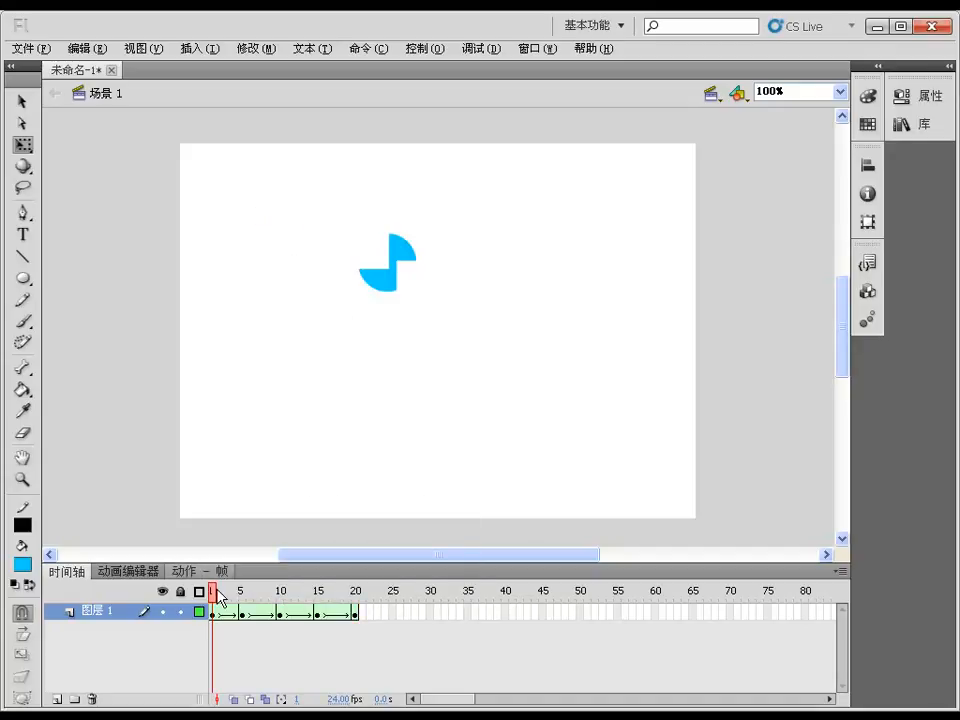
Scrub the shape tween from frame 1 to frame 5 and test the movie to check the motion
left_click_drag(220, 598, 242, 596)
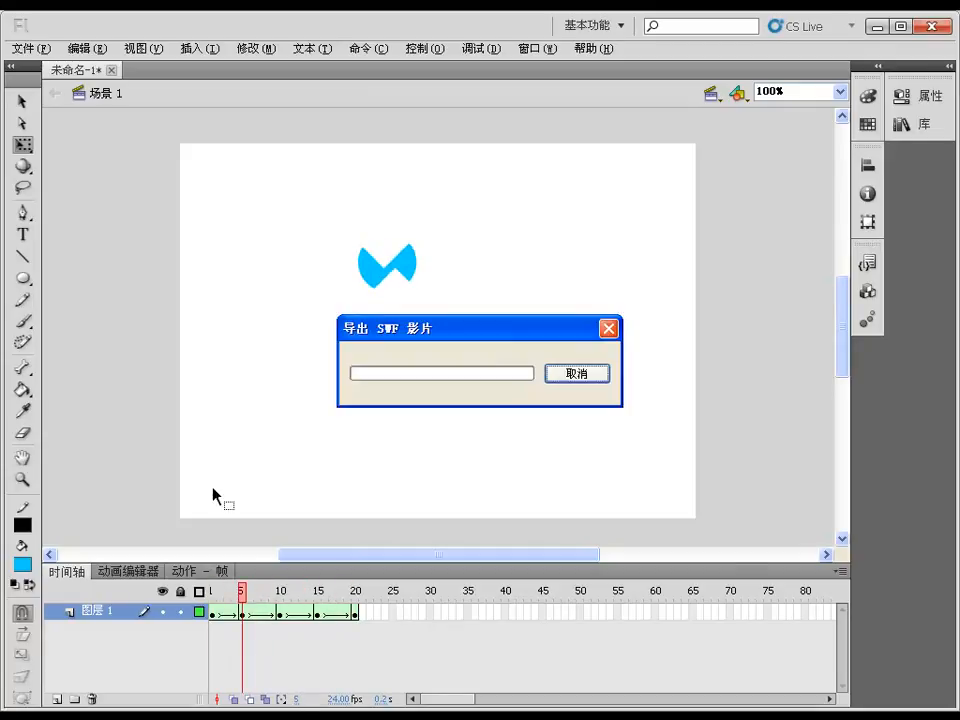
key("ctrl+Return")
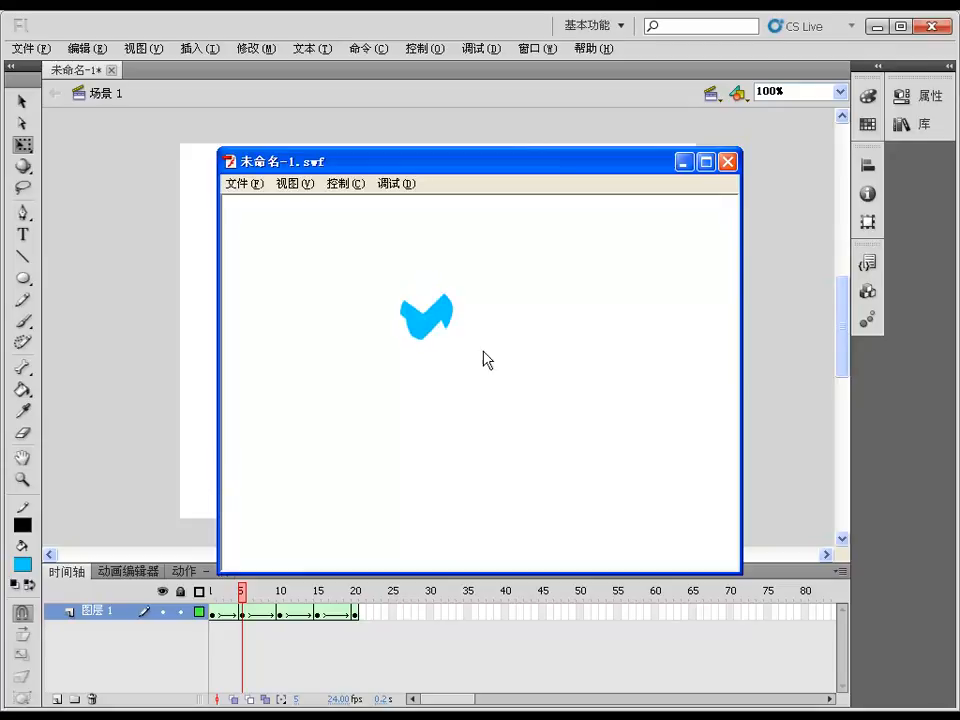
left_click(727, 162)
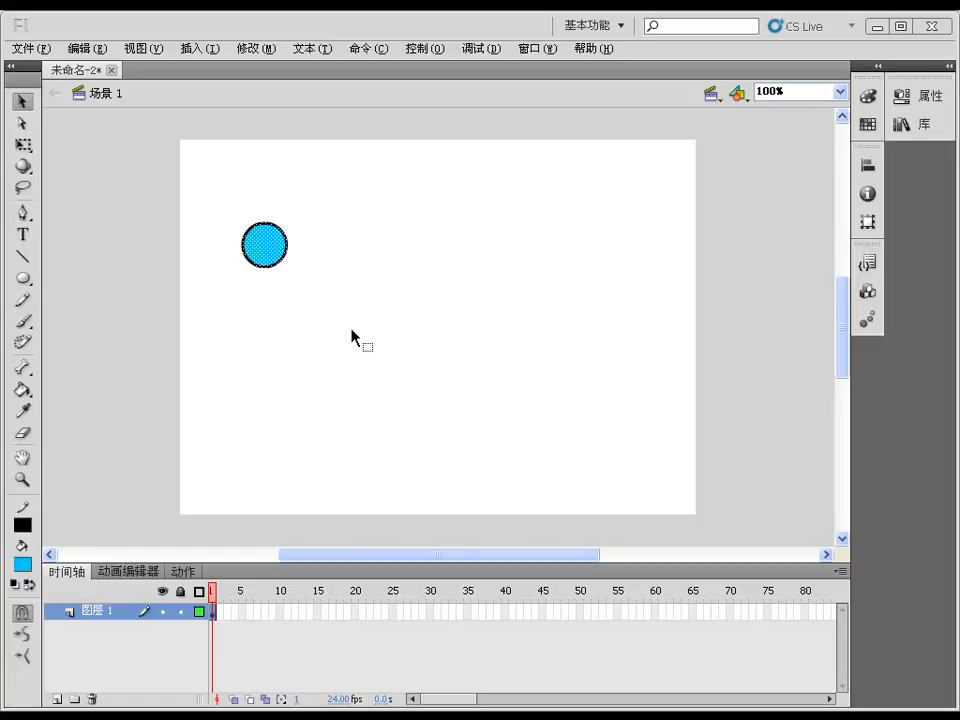
Draw a teal-filled circle with the Oval tool, below and beside the blue circle, about the same size
left_click(352, 338)
left_click(23, 279)
left_click(22, 564)
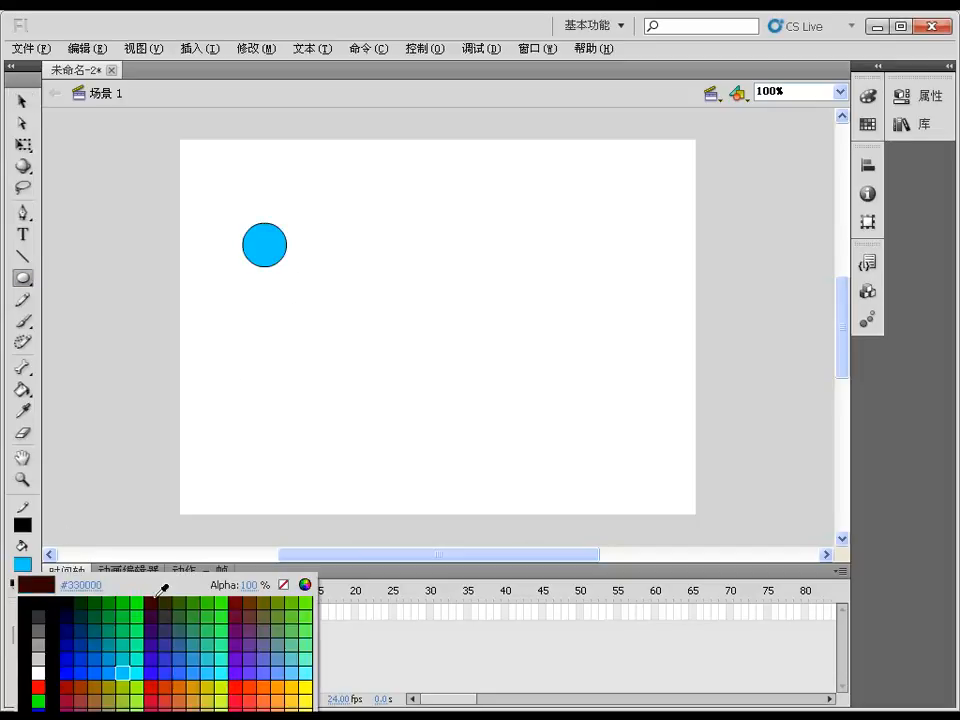
left_click(132, 648)
left_click_drag(293, 307, 341, 351)
Move the circles into an overlapping diagonal chain, with the yellow circle partly covering the green one
left_click(22, 101)
left_click_drag(226, 290, 386, 394)
left_click_drag(326, 340, 278, 271)
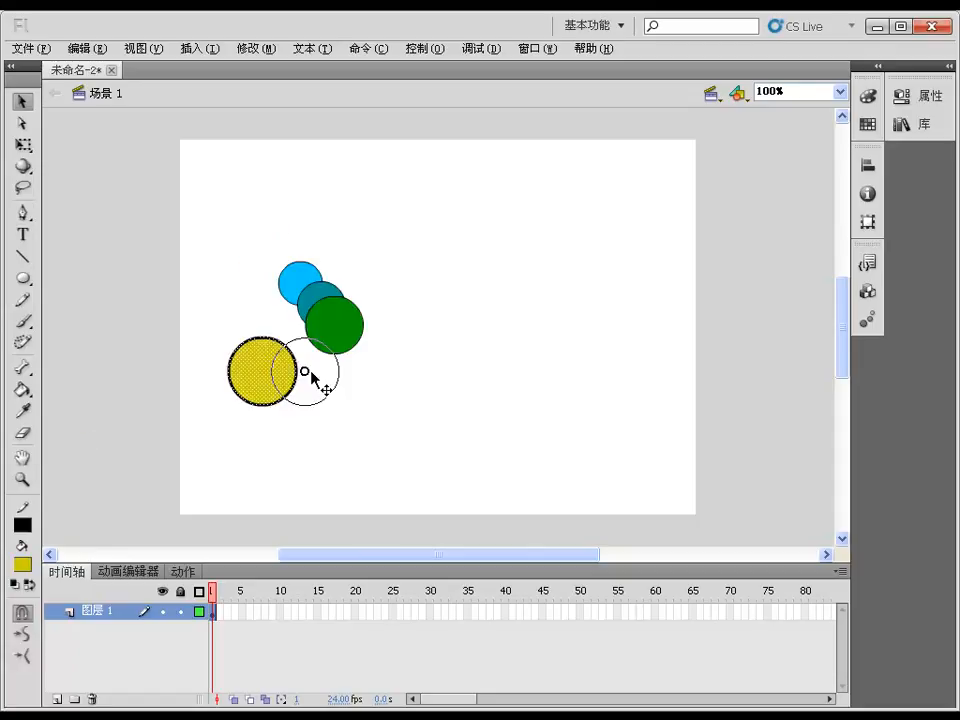
left_click_drag(306, 379, 351, 372)
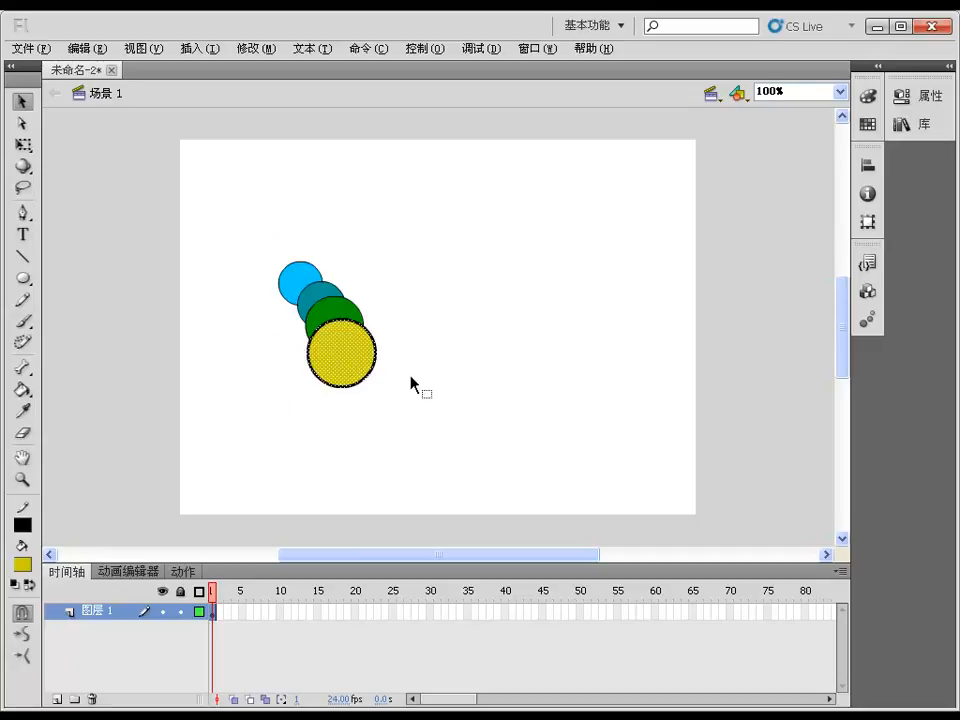
left_click(411, 343)
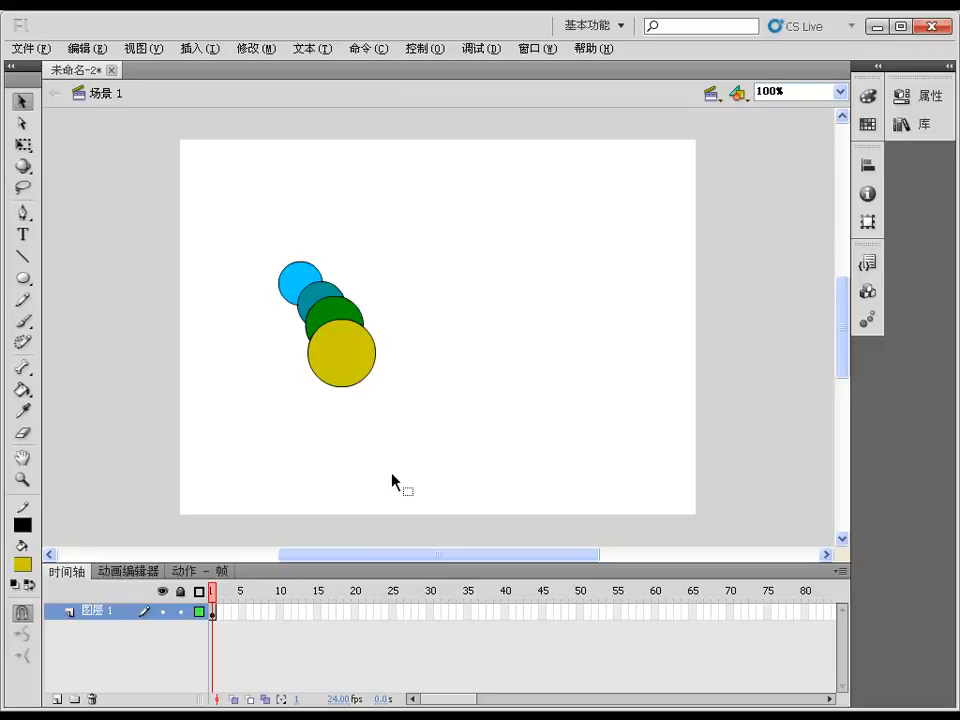
Delete the fills of the yellow, green and teal circles, leaving their outlines
left_click(345, 361)
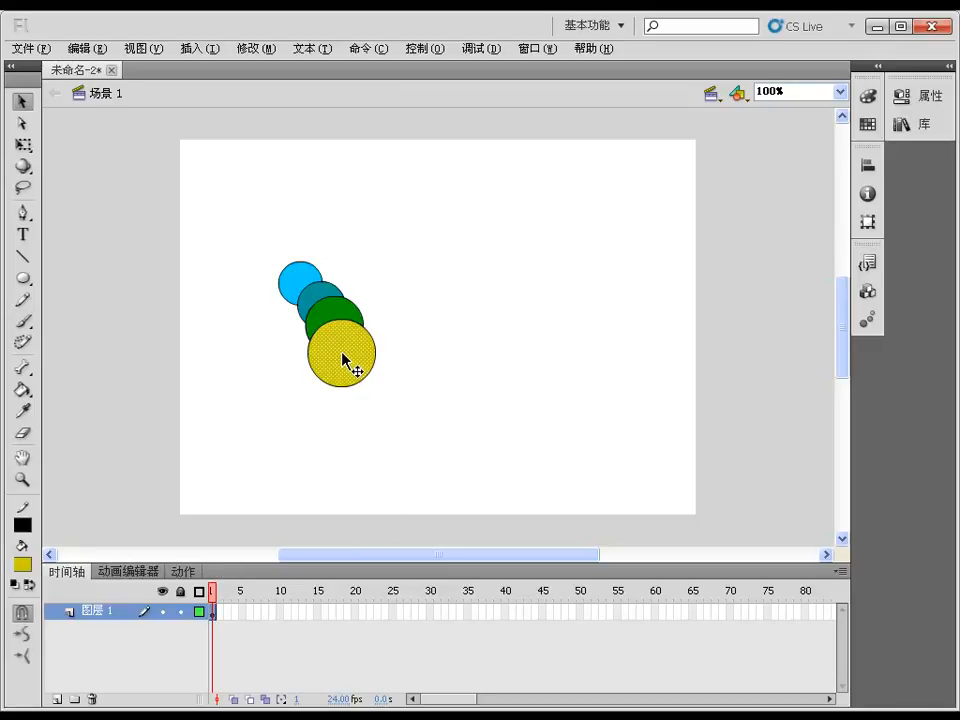
key("Delete")
left_click(348, 320)
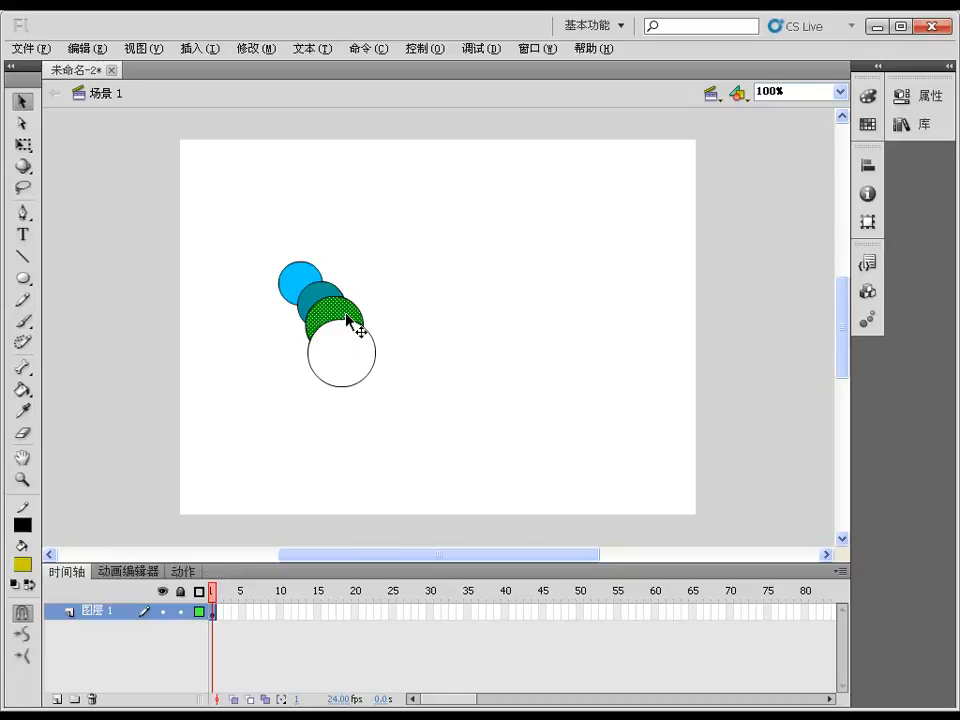
key("Delete")
left_click(322, 292)
key("Delete")
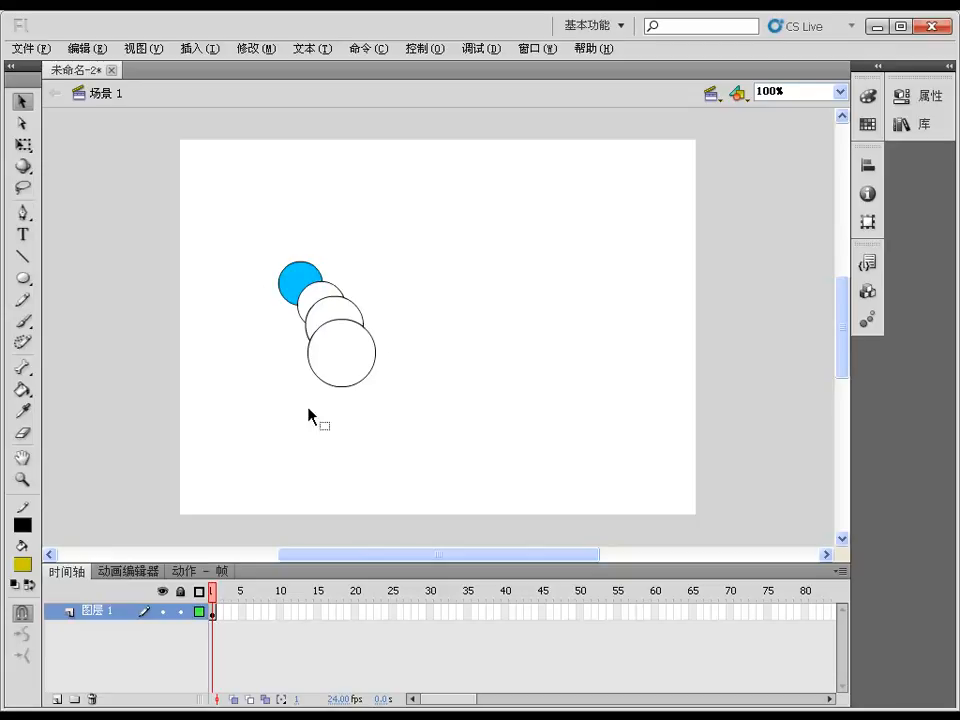
Select the outline arc where the two largest circles overlap
left_click(324, 323)
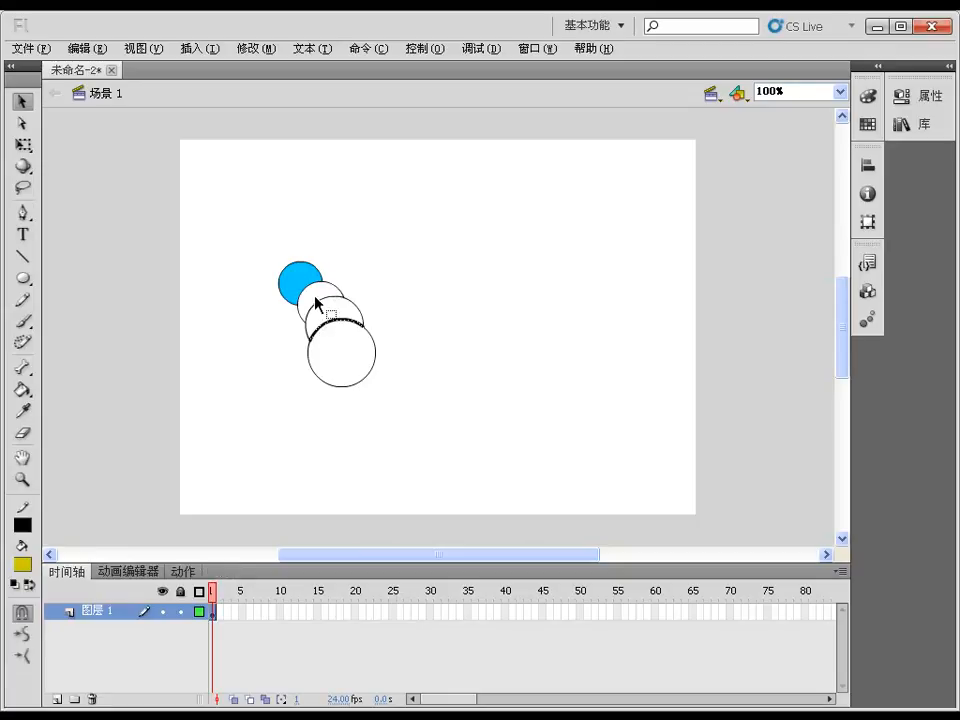